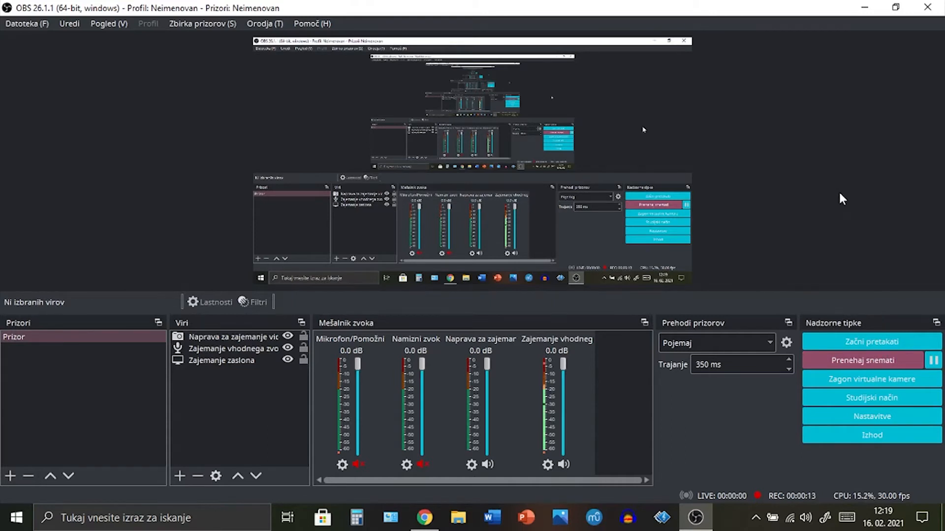
Step: Switch to Chrome and review the operating system choices and Windows installer options on the OBS Studio download page
left_click(424, 517)
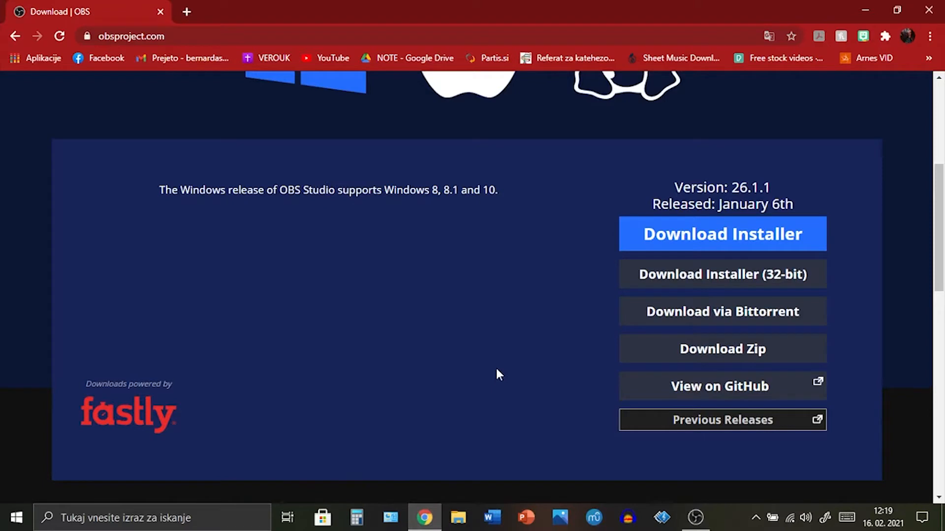
scroll(496, 369, "up", 5)
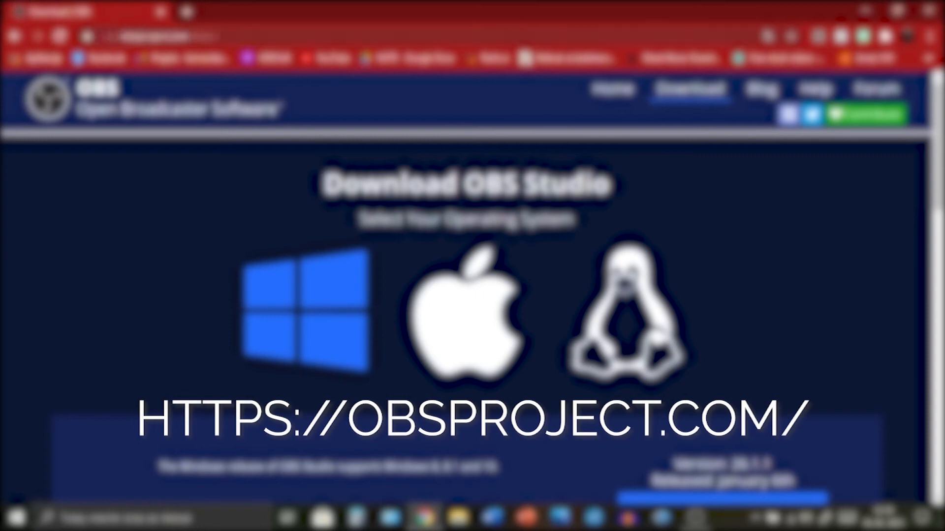
scroll(125, 249, "down", 2)
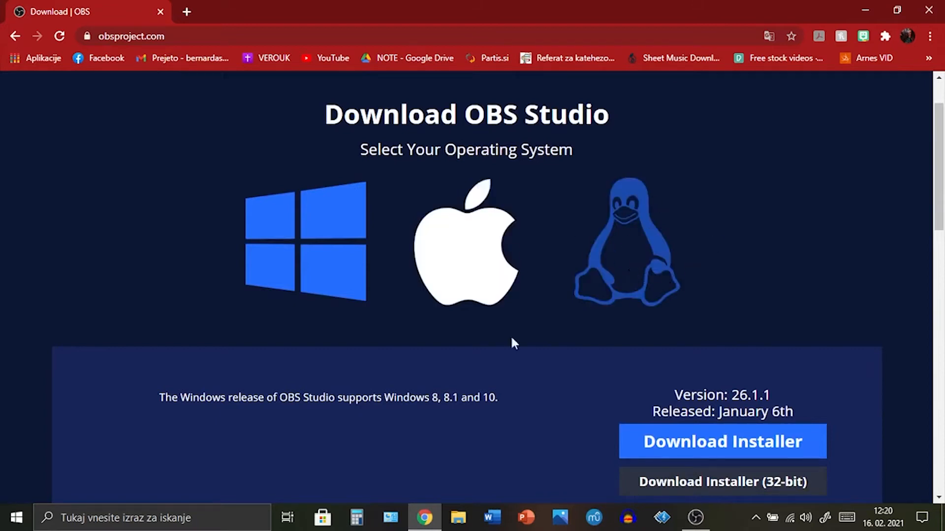
scroll(463, 261, "down", 1)
scroll(384, 300, "down", 2)
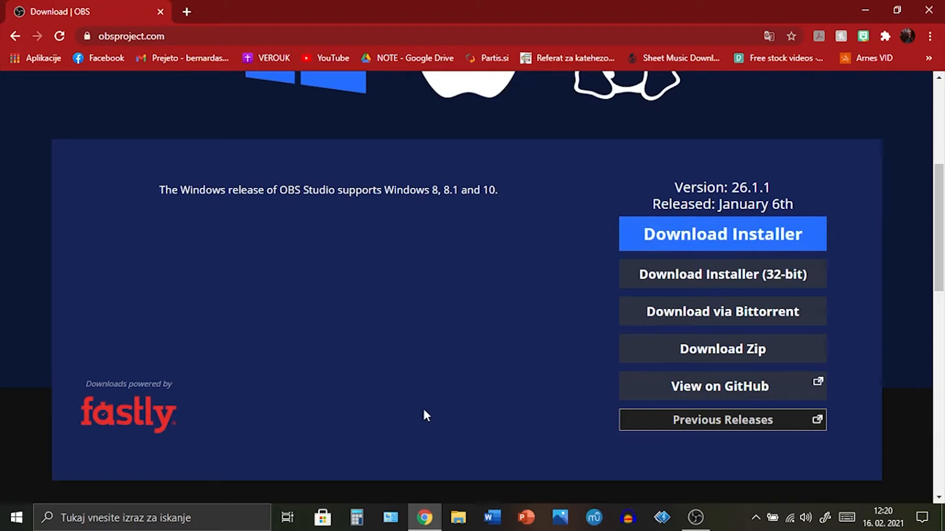
Step: Open the Control Panel's Sistem in varnost > Sistem information, check the computer's system type, and close both windows
left_click(390, 520)
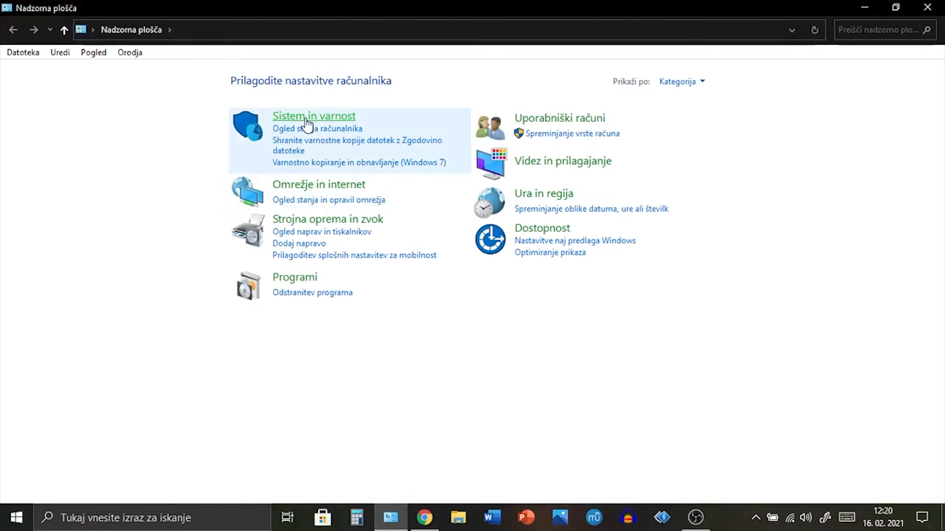
left_click(312, 121)
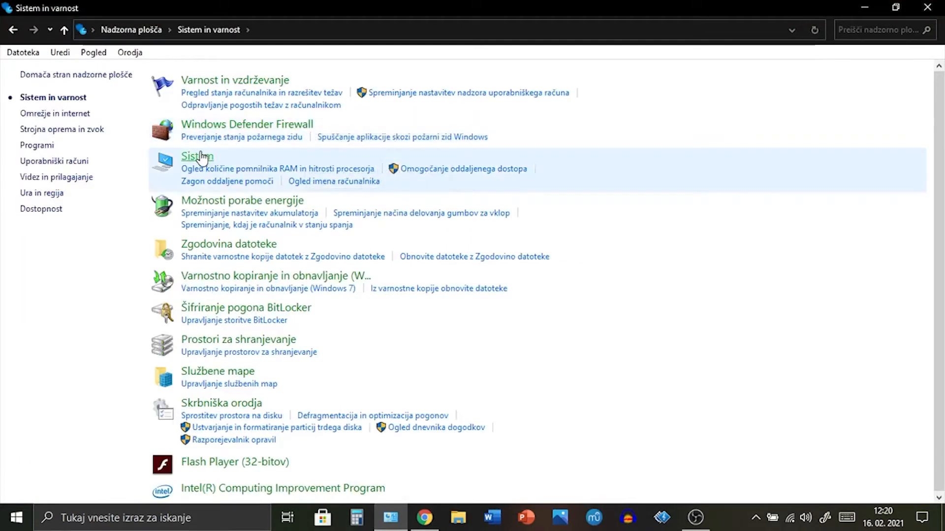
left_click(198, 157)
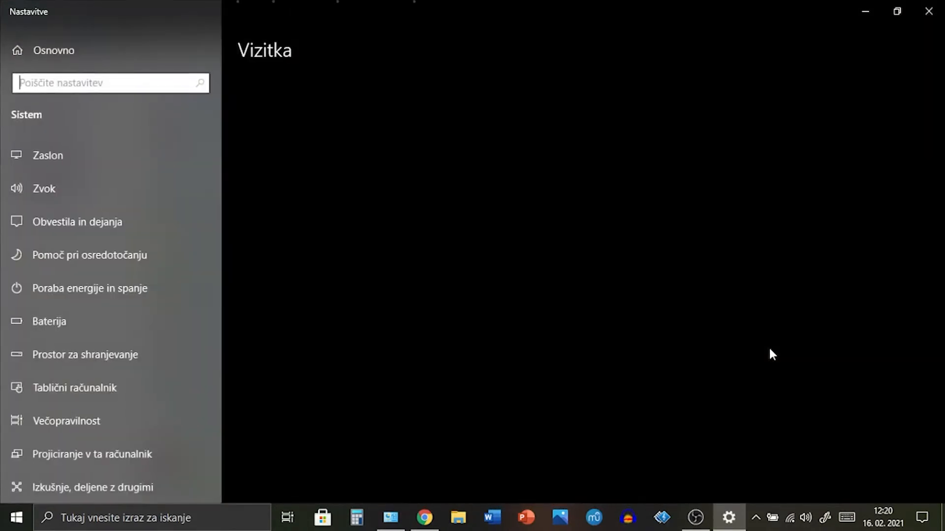
left_click_drag(457, 326, 397, 312)
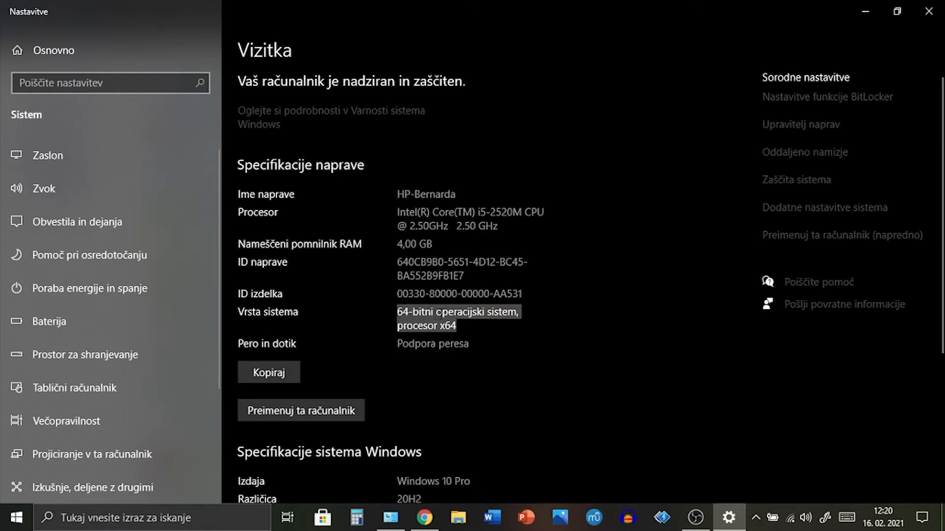
left_click(518, 315)
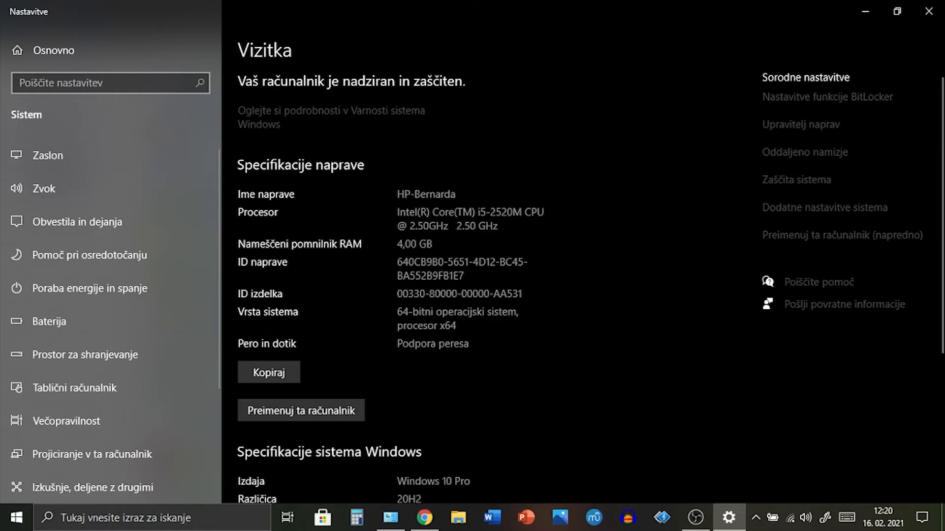
double_click(403, 312)
left_click(928, 10)
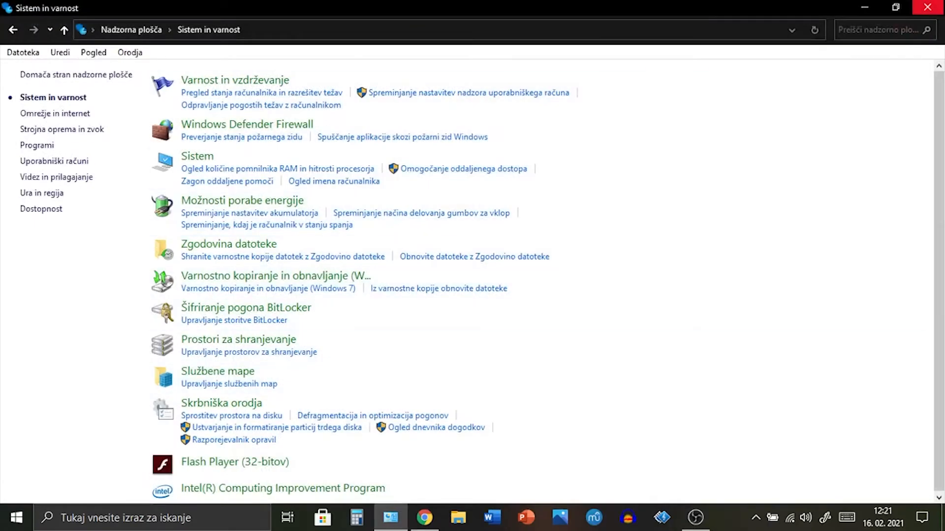
left_click(927, 7)
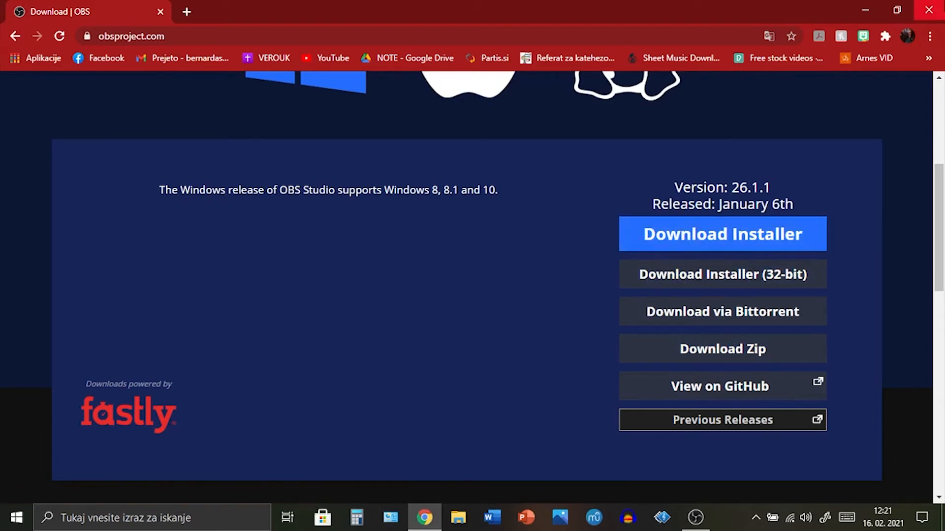
Step: Switch to OBS, open its settings and look through the general (Splošno) options
left_click(695, 517)
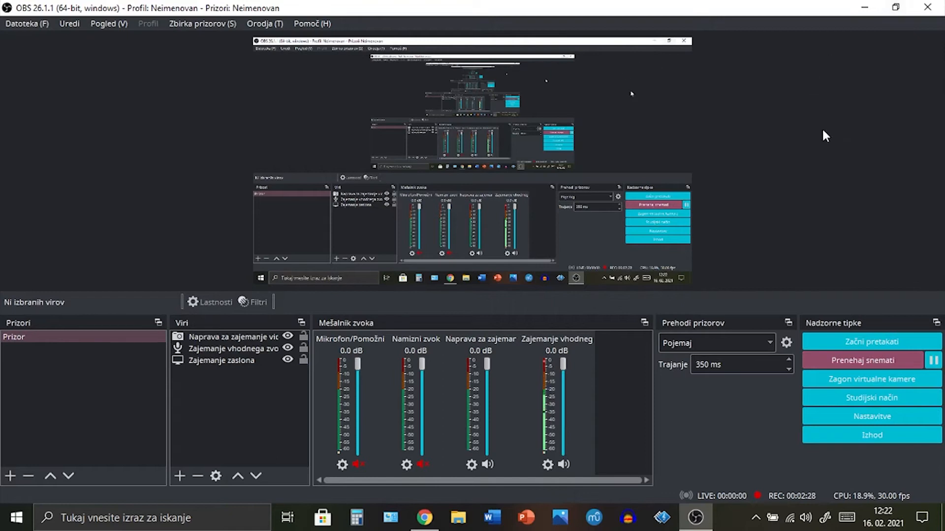
left_click(902, 418)
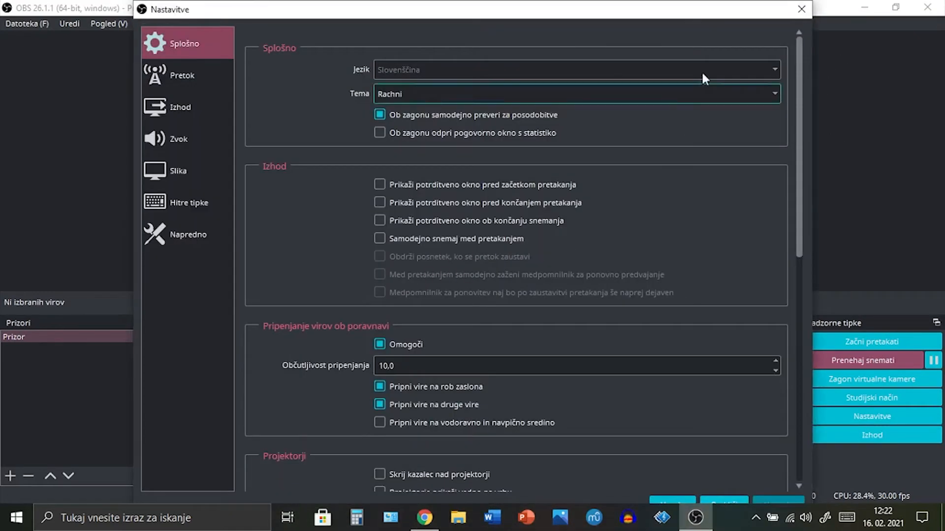
left_click_drag(748, 4, 728, 25)
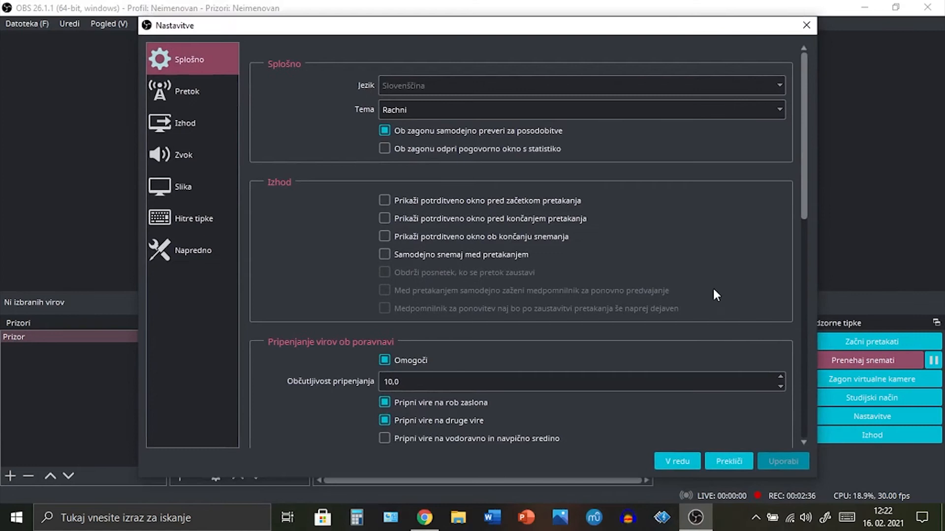
scroll(712, 287, "down", 1)
scroll(707, 209, "down", 6)
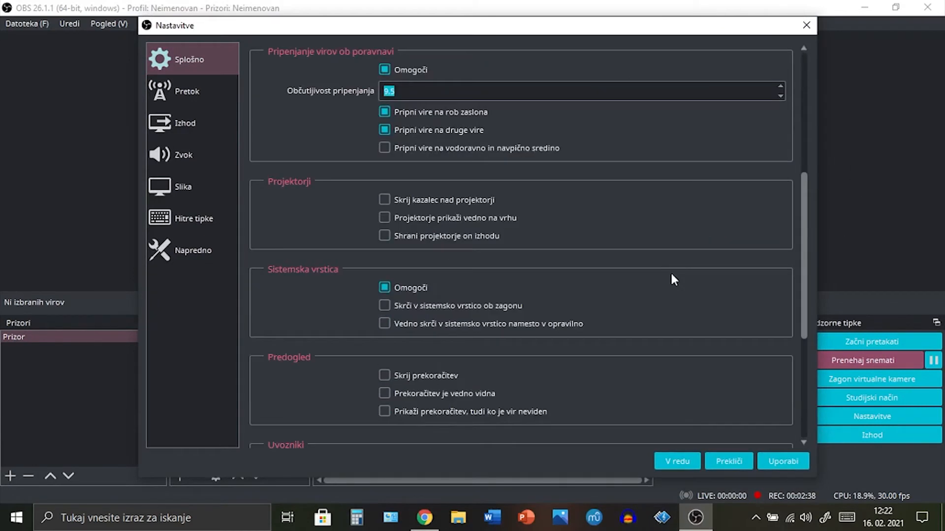
scroll(672, 276, "up", 7)
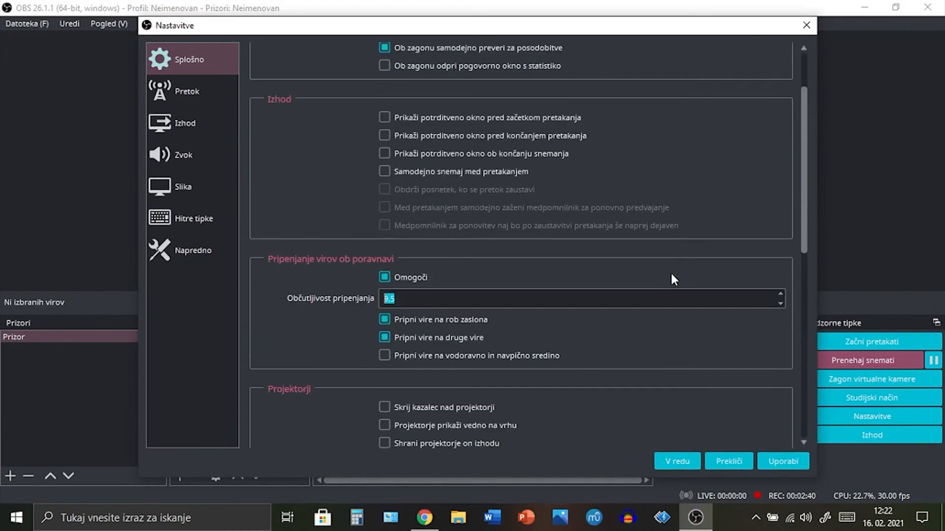
Step: Examine the hotkeys assigned to starting and stopping recording, and close the settings without saving
left_click(169, 219)
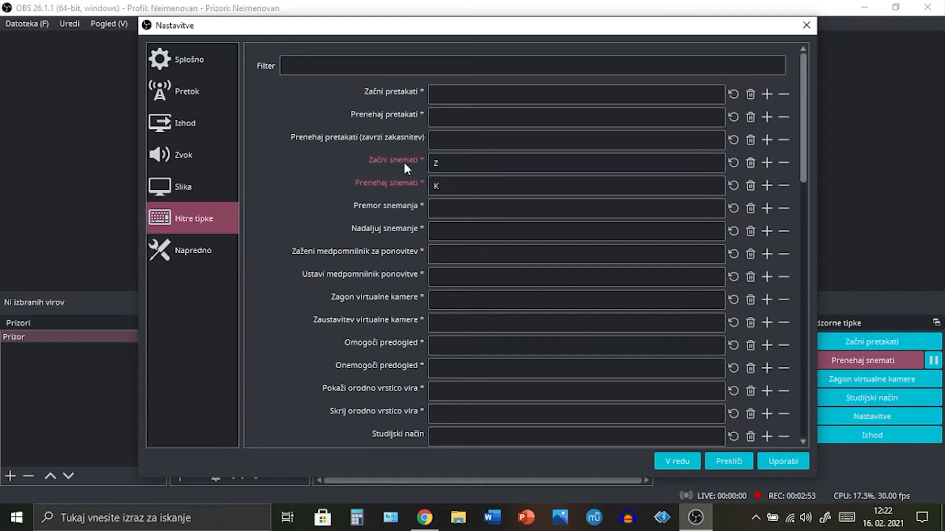
left_click(435, 163)
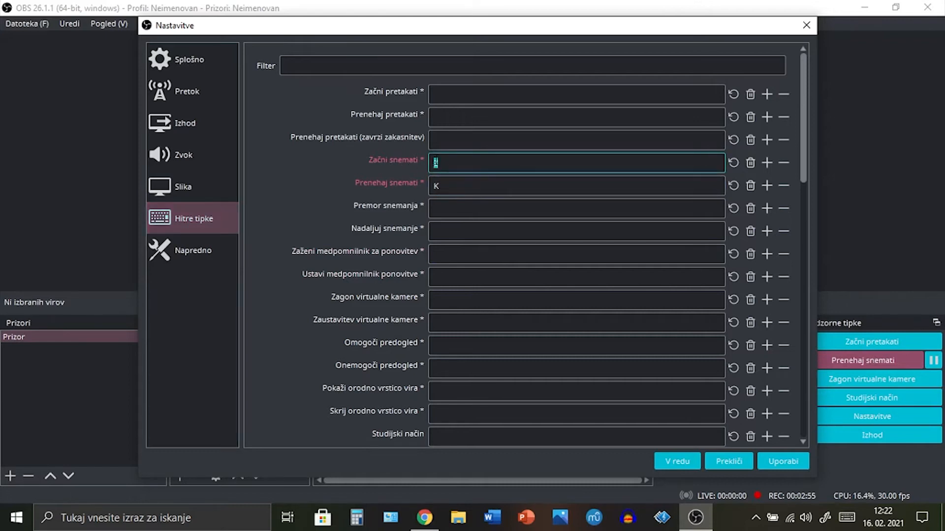
left_click(443, 187)
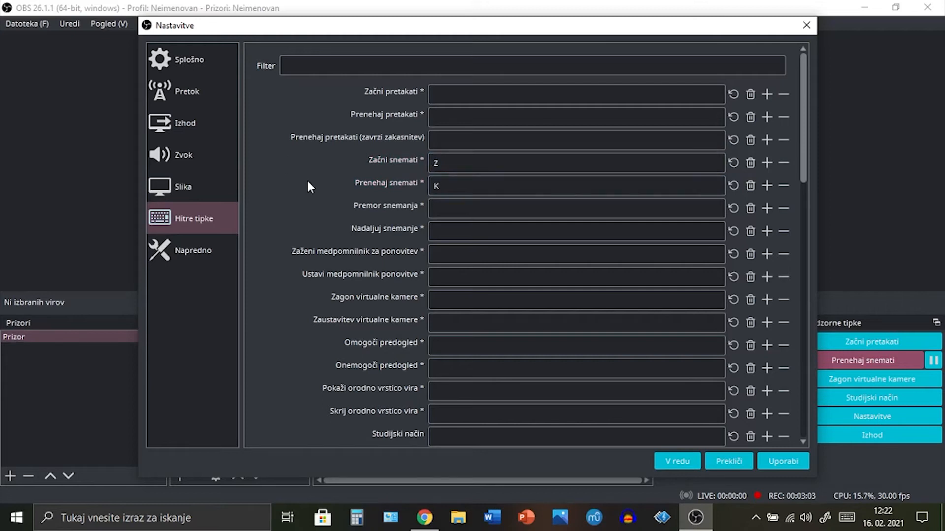
left_click(807, 25)
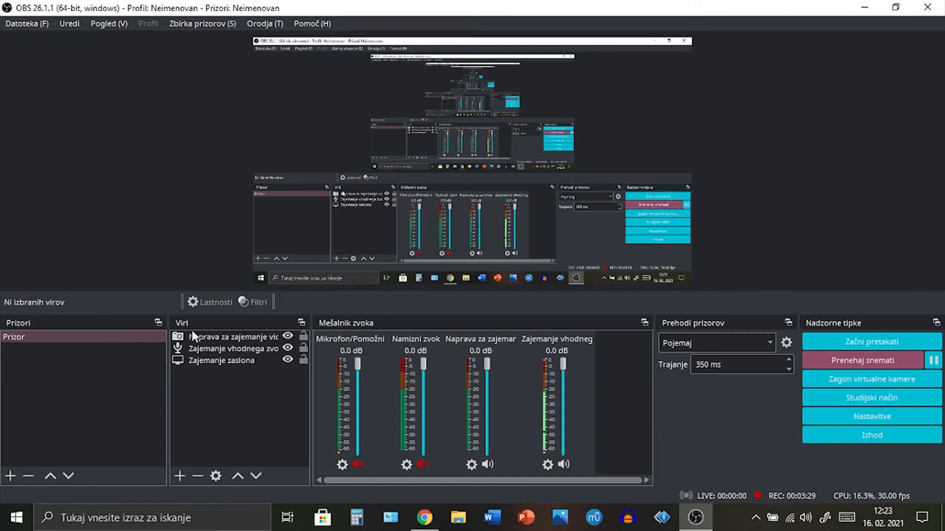
Step: Examine the scene's audio input and display capture sources, switching briefly to Chrome and back to OBS
left_click(212, 351)
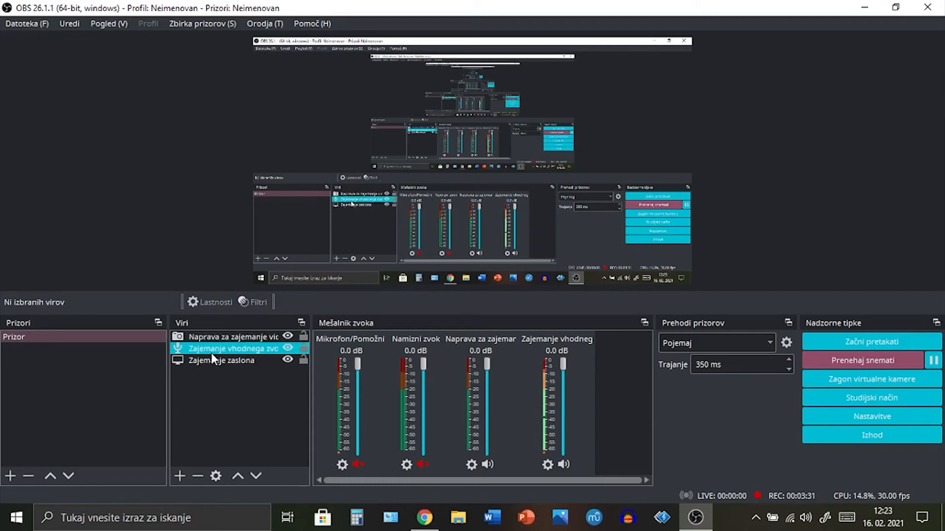
left_click(213, 360)
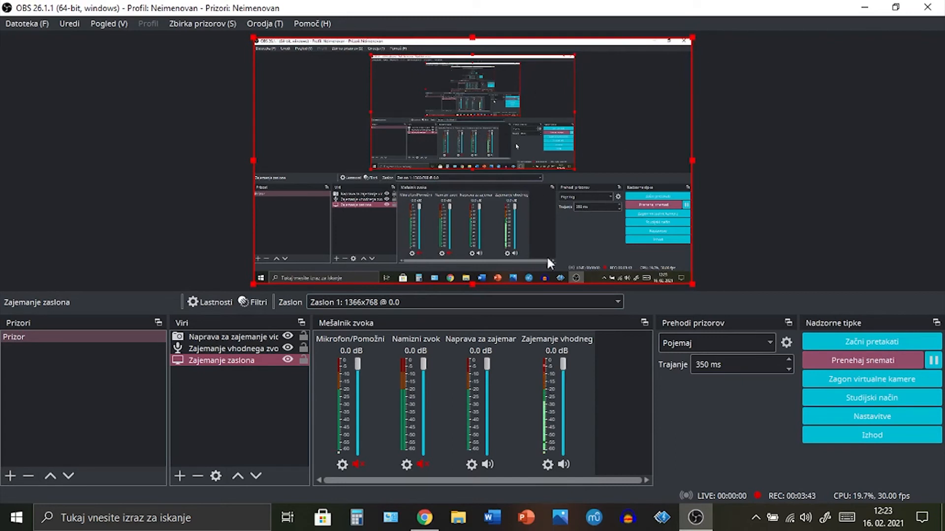
left_click(431, 523)
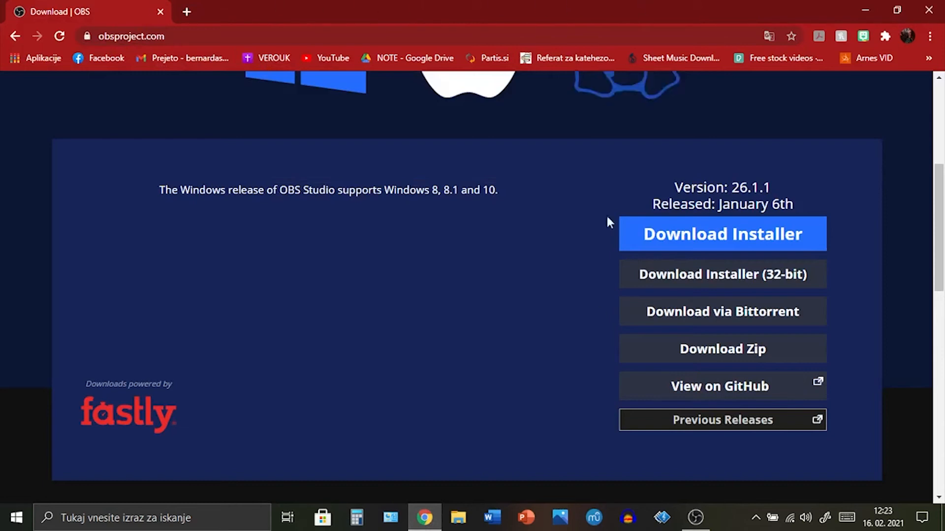
left_click(424, 518)
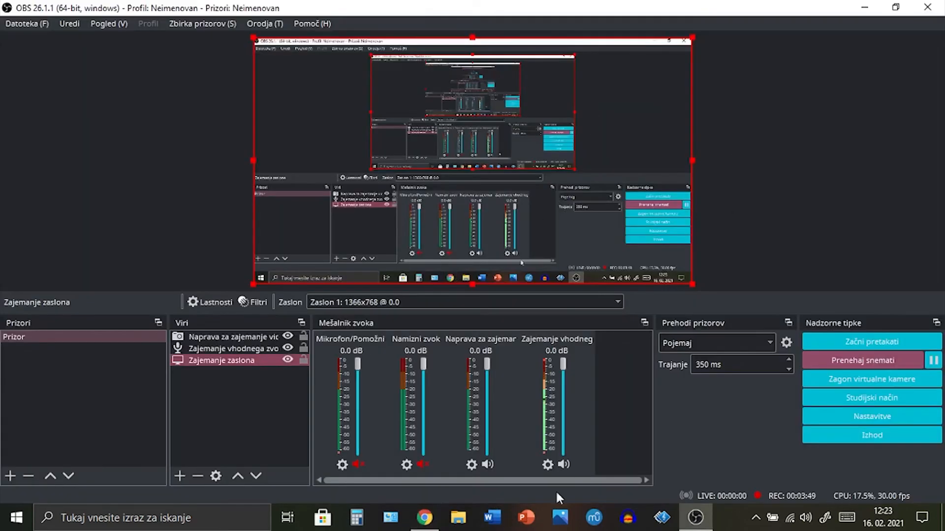
left_click(819, 184)
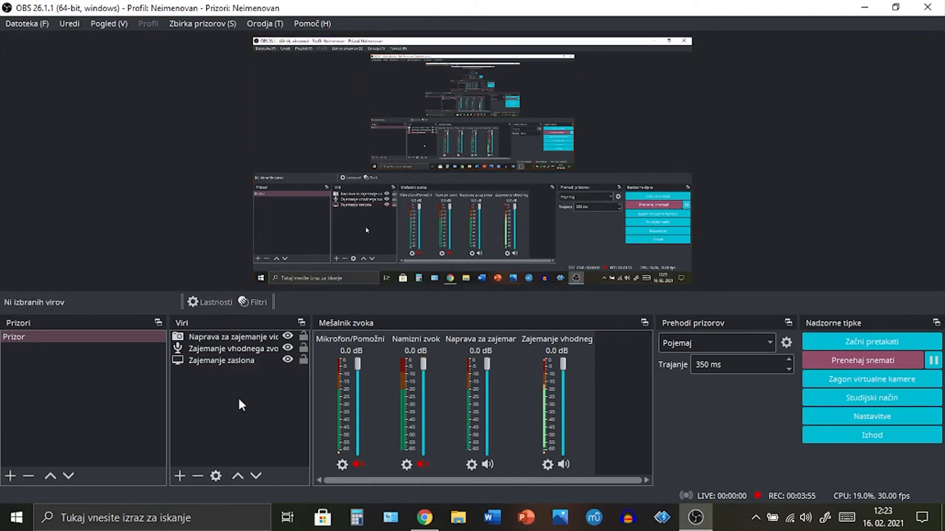
left_click(213, 360)
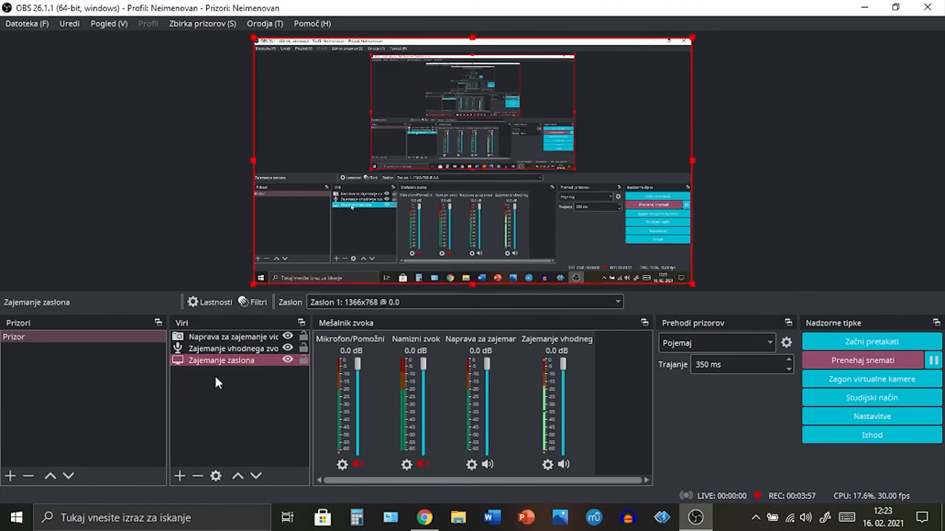
left_click(217, 381)
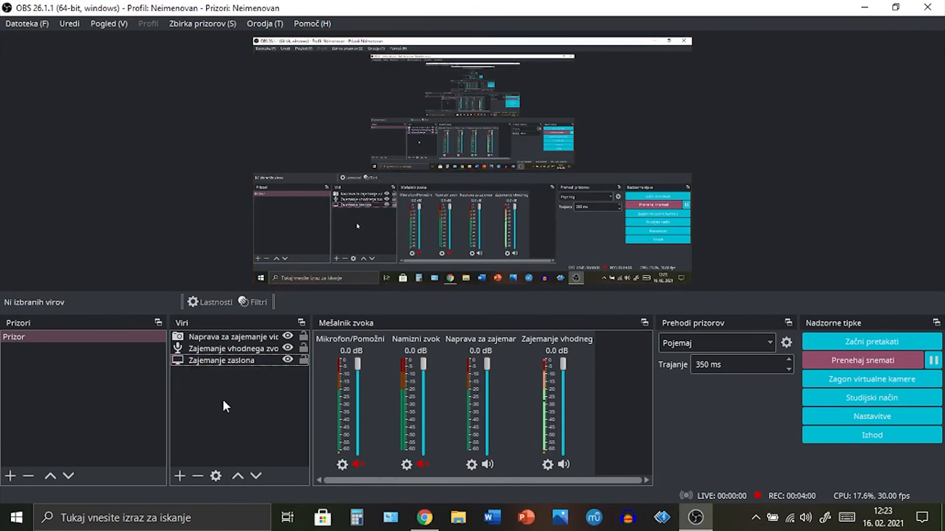
left_click(225, 363)
left_click(226, 404)
left_click(216, 364)
left_click(212, 446)
left_click(216, 350)
left_click(226, 431)
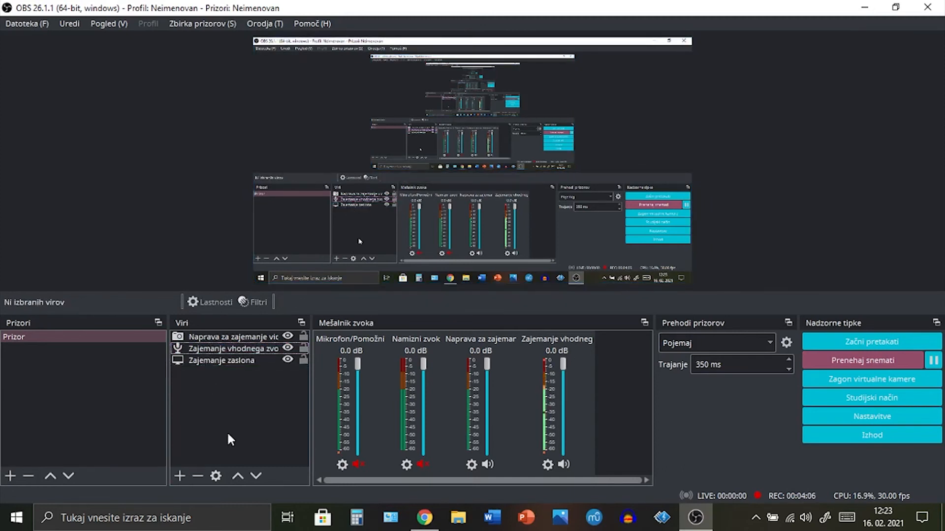
Step: Add a new audio input capture source named Zajemanje vhodnega zvoka 2, view its microphone choices and cancel the device selection
left_click(180, 476)
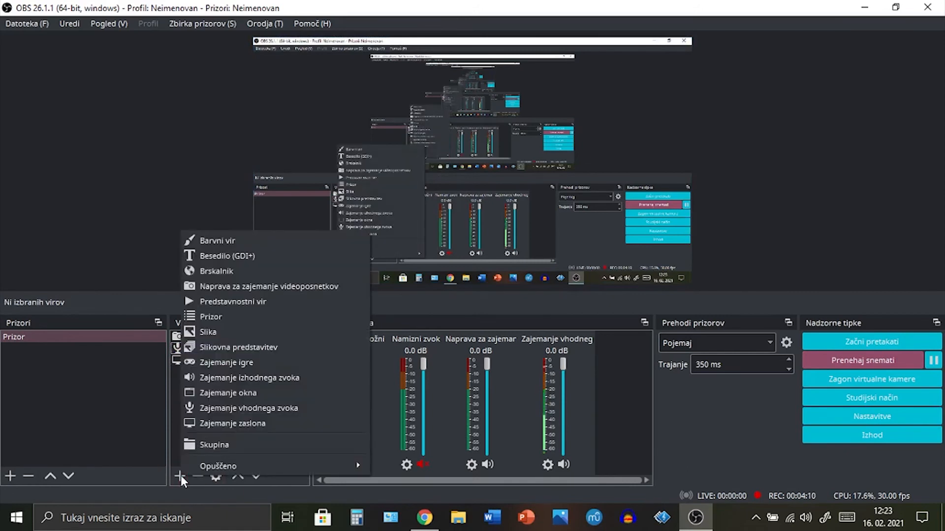
left_click(240, 407)
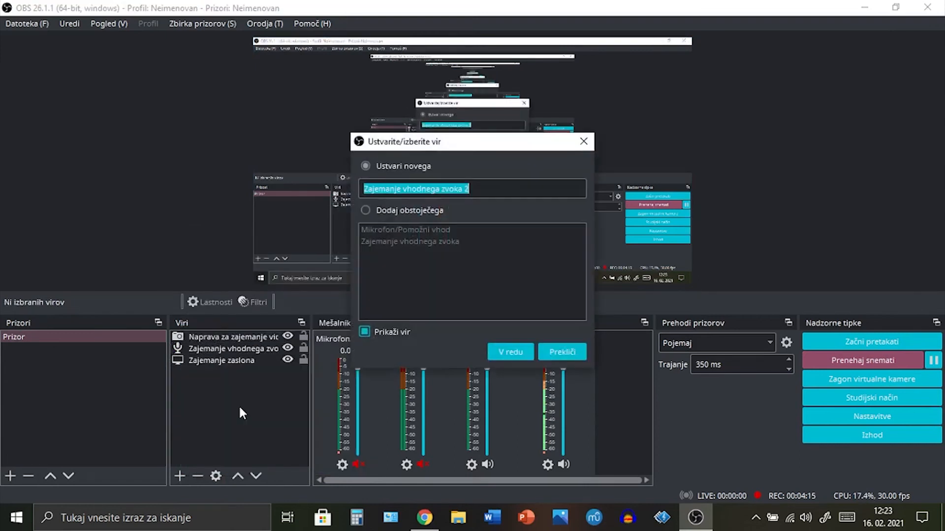
left_click(515, 352)
left_click(389, 84)
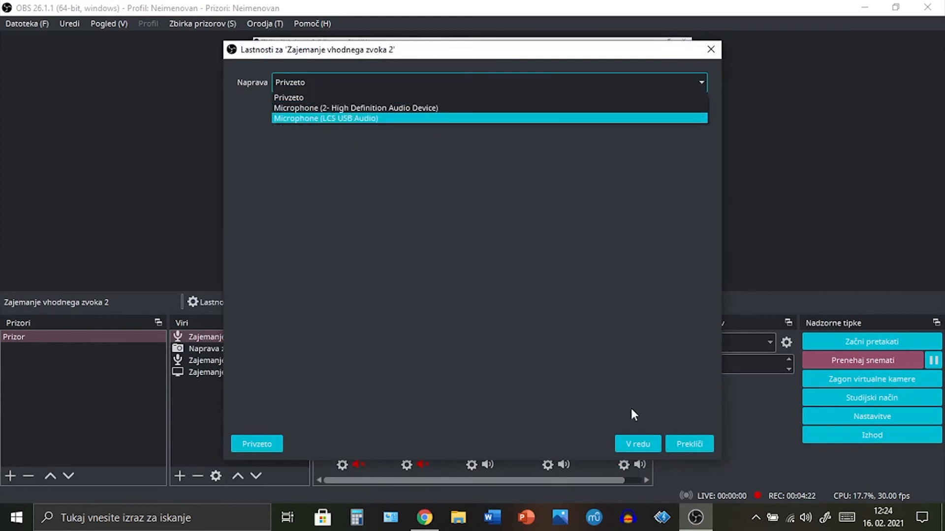
left_click(696, 443)
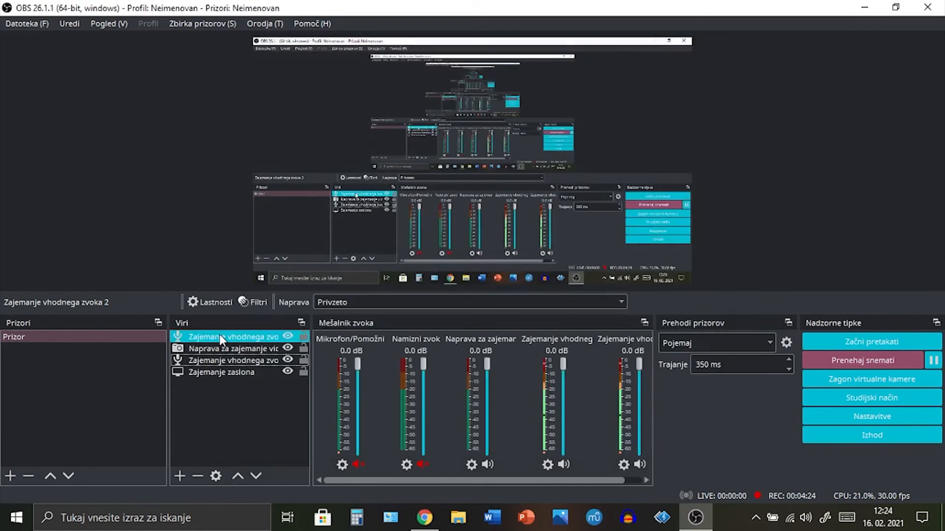
Step: Remove the Zajemanje vhodnega zvoka 2 source from the scene
key("Delete")
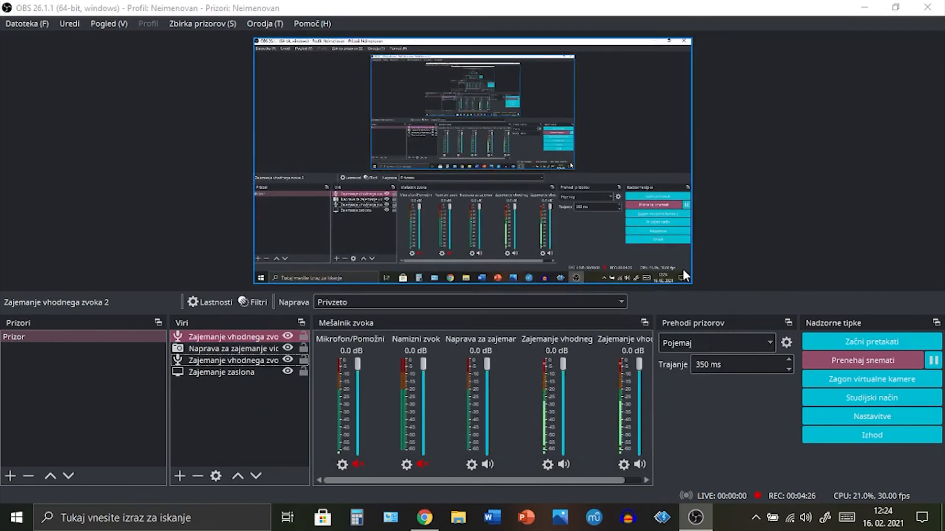
left_click(536, 274)
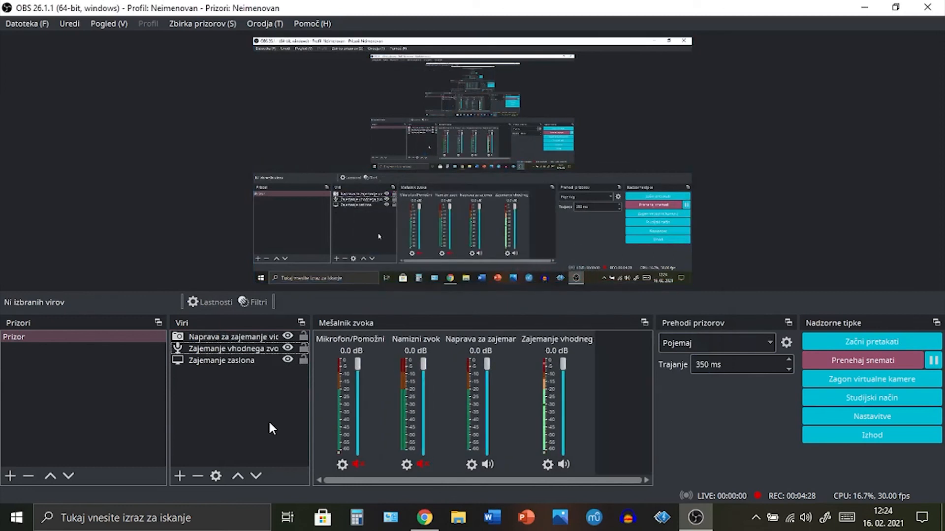
Step: Examine the video capture device source and the list of source types that can be added to the scene
left_click(217, 341)
left_click(274, 362)
left_click(258, 336)
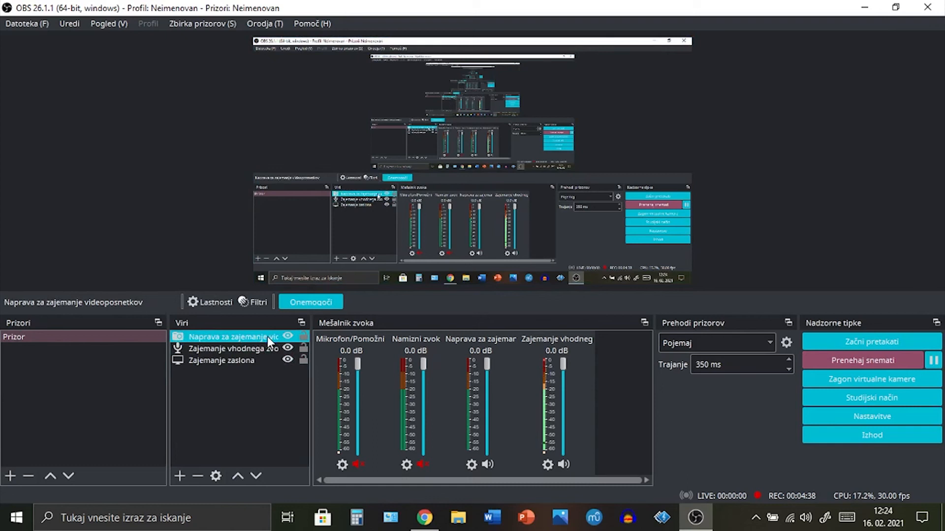
left_click(254, 410)
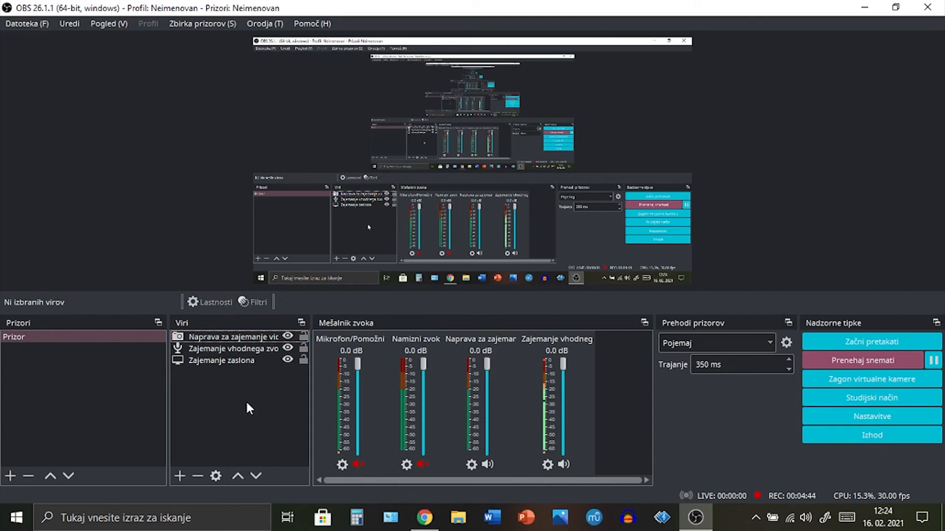
left_click(179, 475)
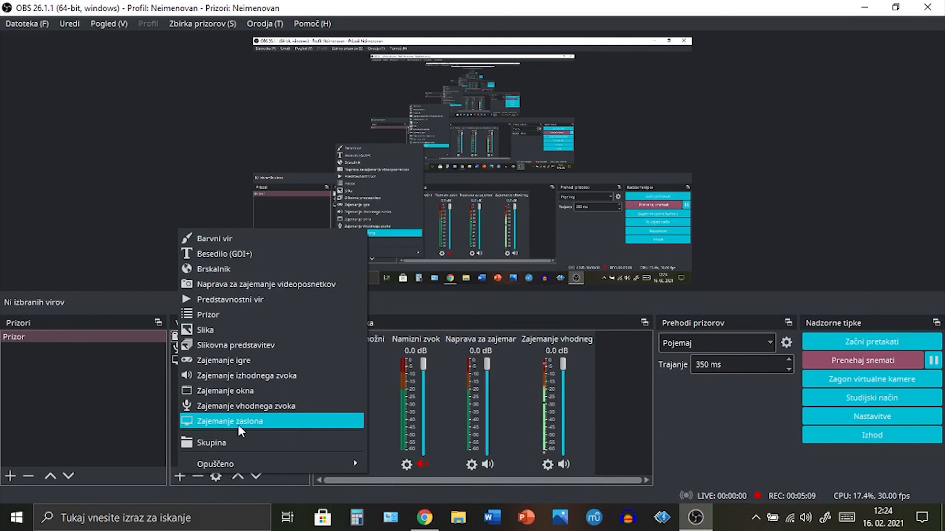
left_click(825, 149)
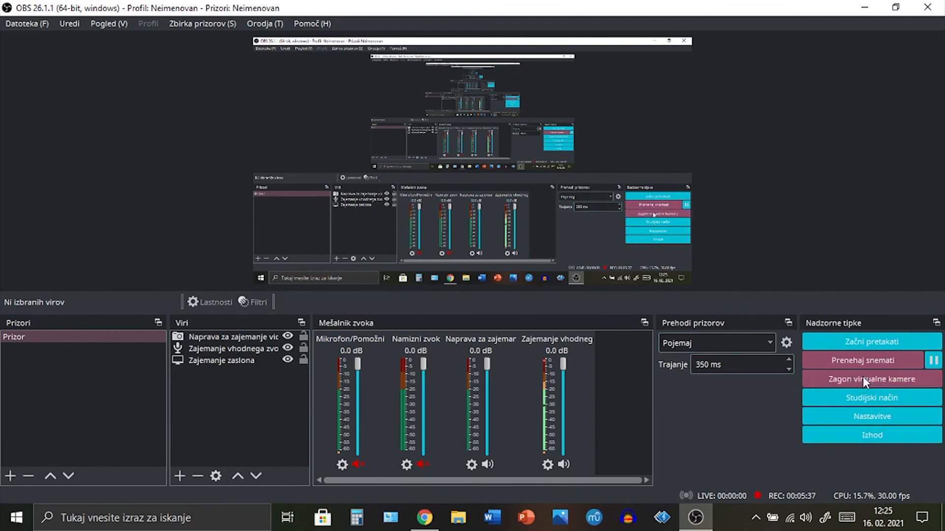
Step: Stop the screen recording
left_click(873, 363)
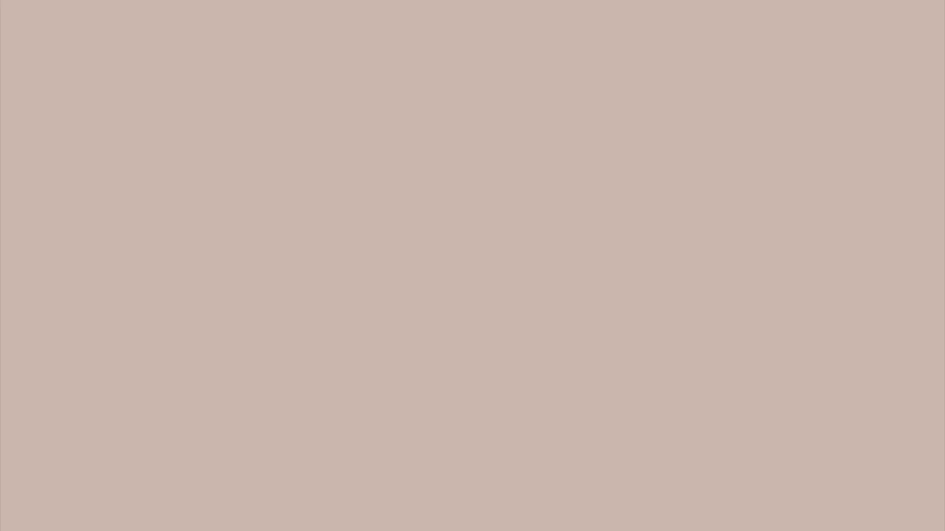